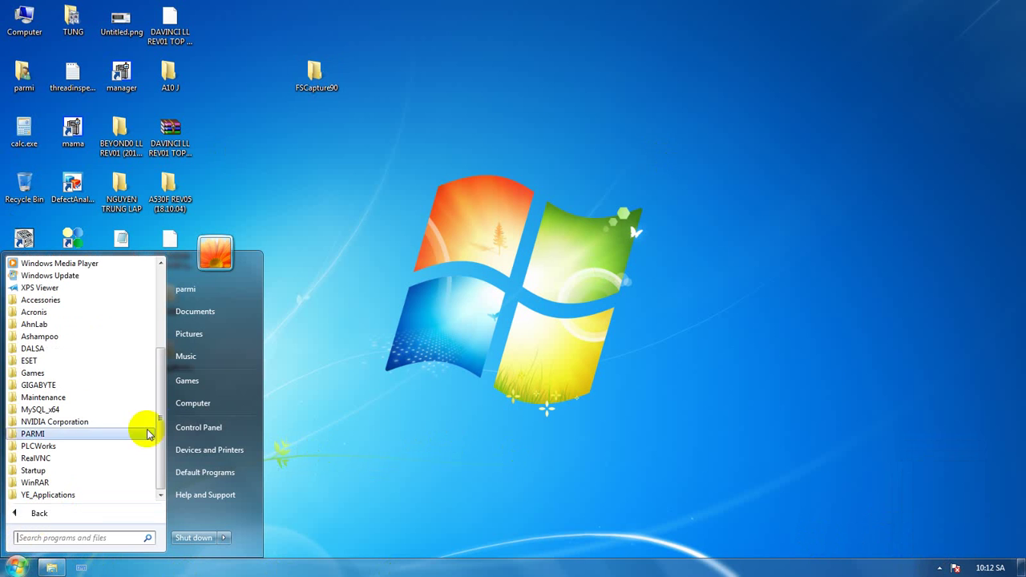
# Launch SigmaWin+ English Edition and search for servopacks of all series over USB
pyautogui.click(76, 492)
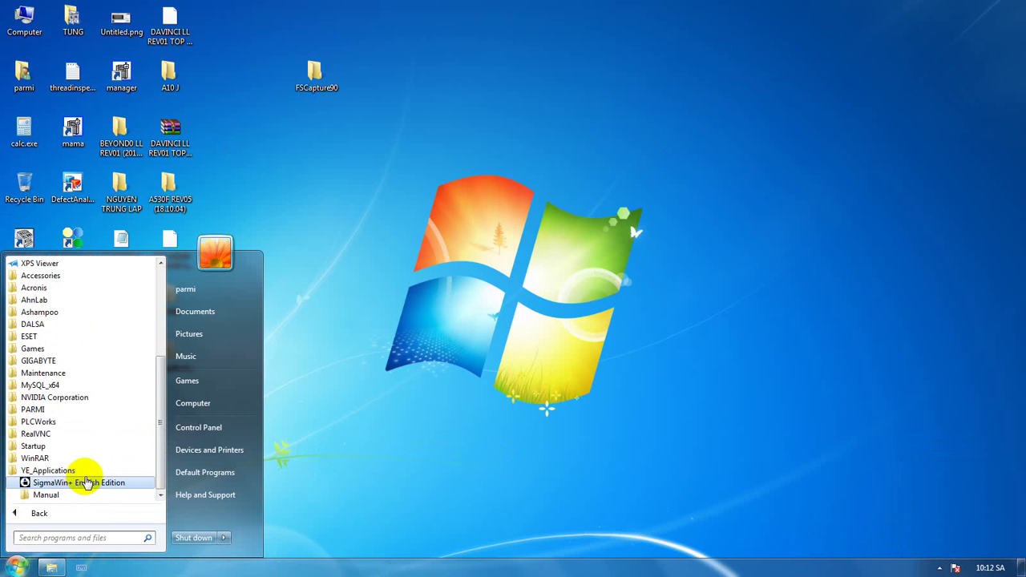
pyautogui.click(81, 481)
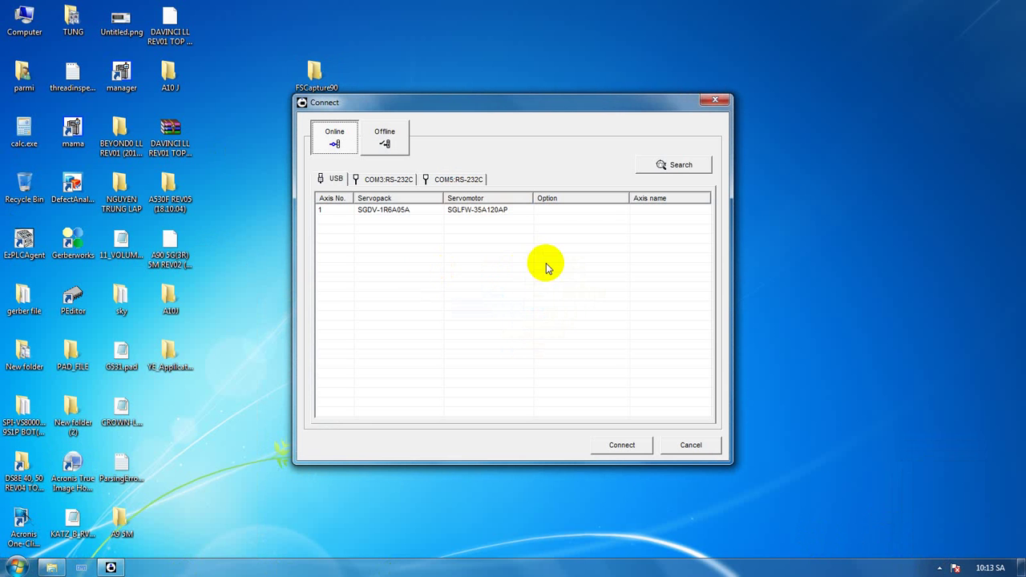
pyautogui.click(680, 164)
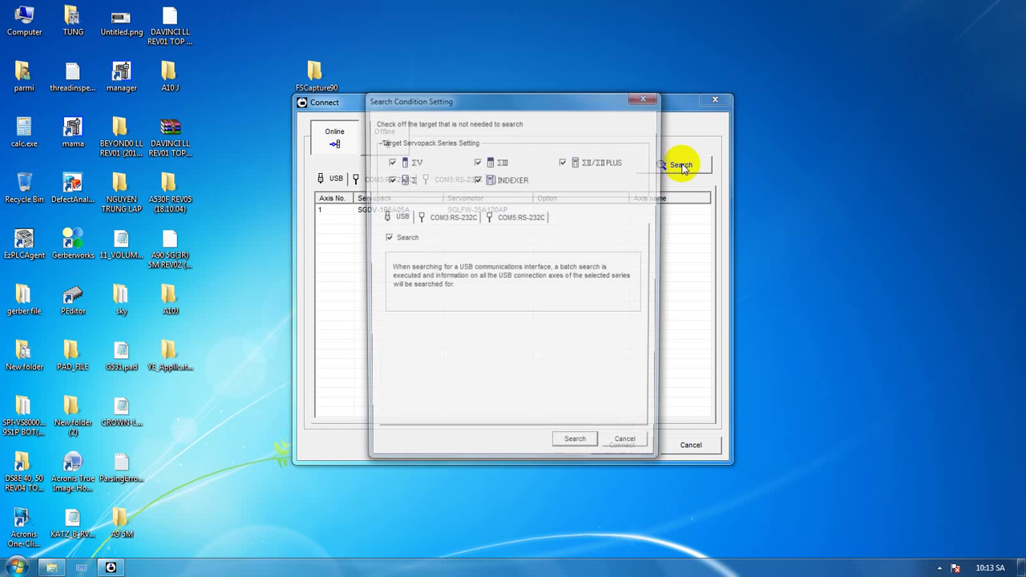
pyautogui.click(385, 238)
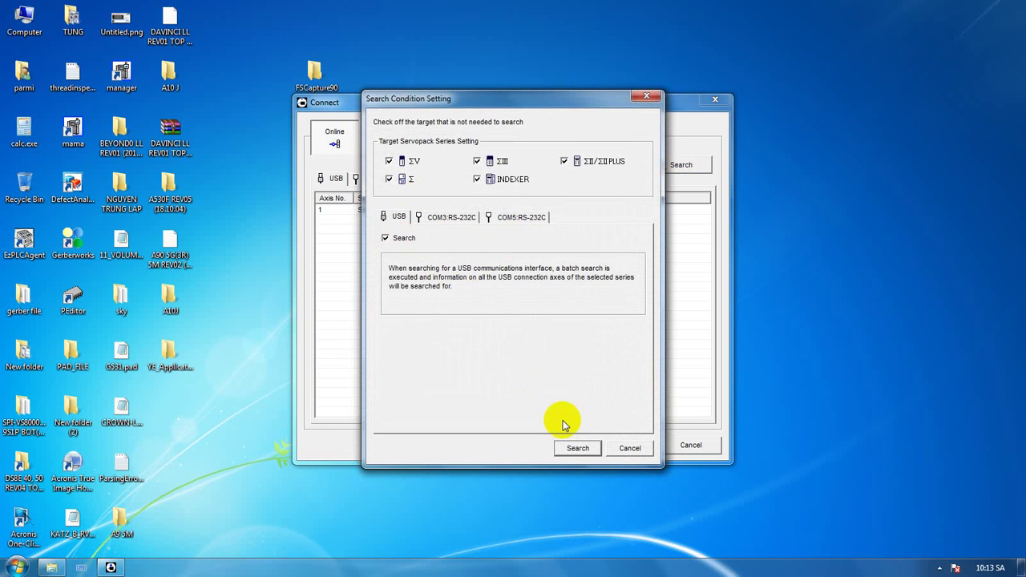
pyautogui.click(577, 448)
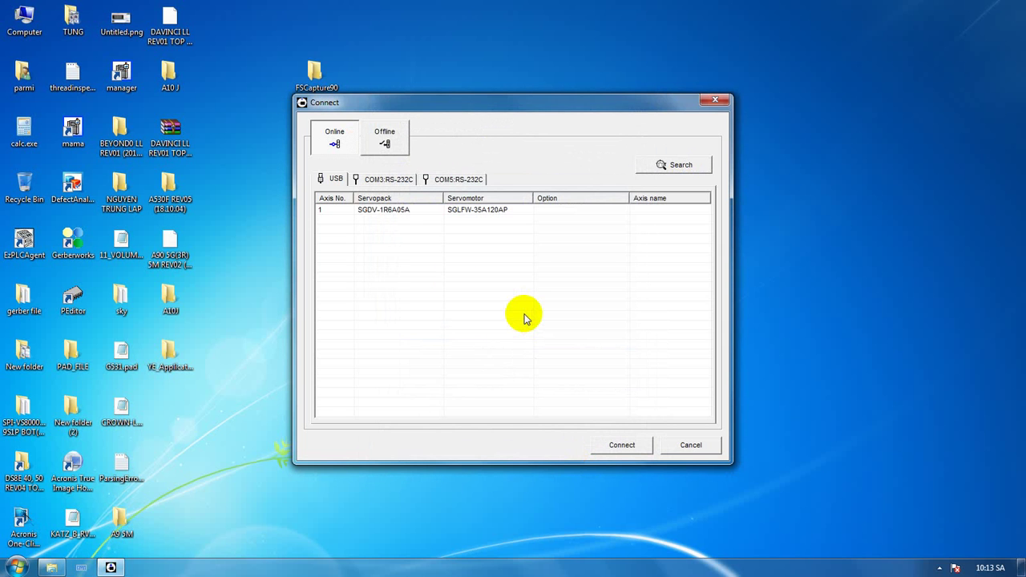
# Connect online to the SGDV-1R6A05A servopack on axis 1 and dismiss the System Monitor
pyautogui.click(378, 209)
pyautogui.click(622, 445)
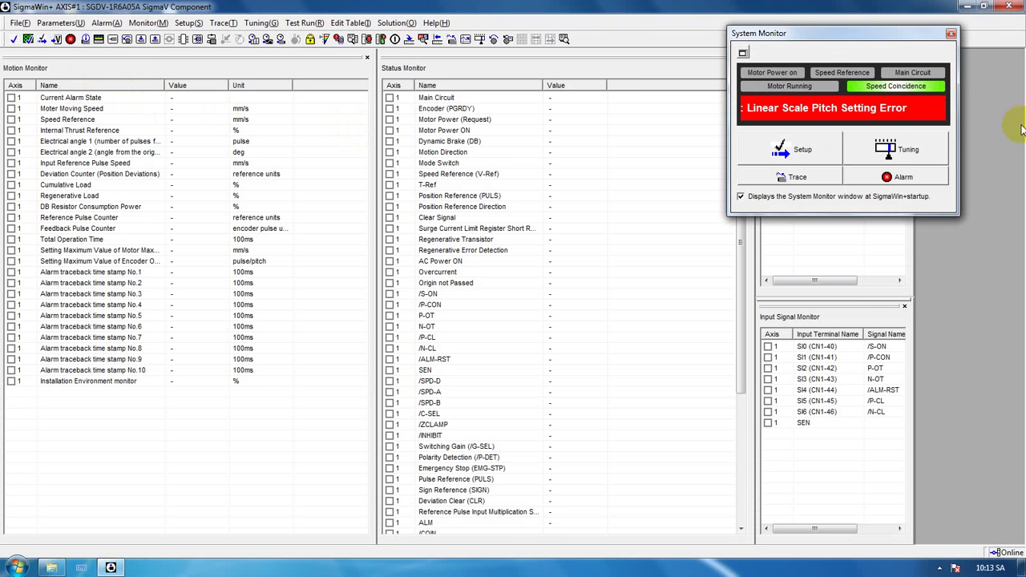
pyautogui.click(951, 33)
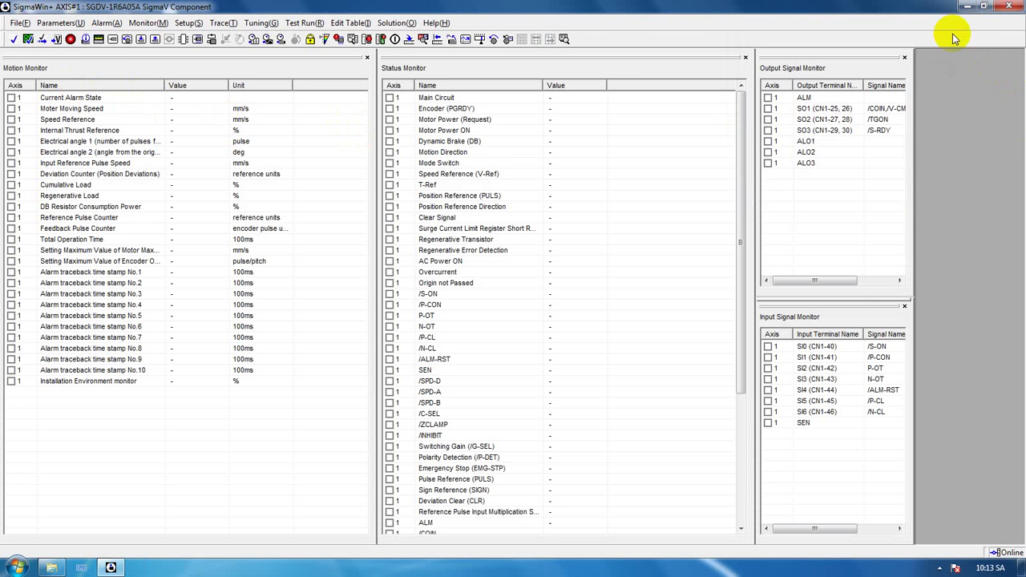
# Open parameter editing for axis 1, select all constant numbers and read them from the servopack
pyautogui.click(60, 23)
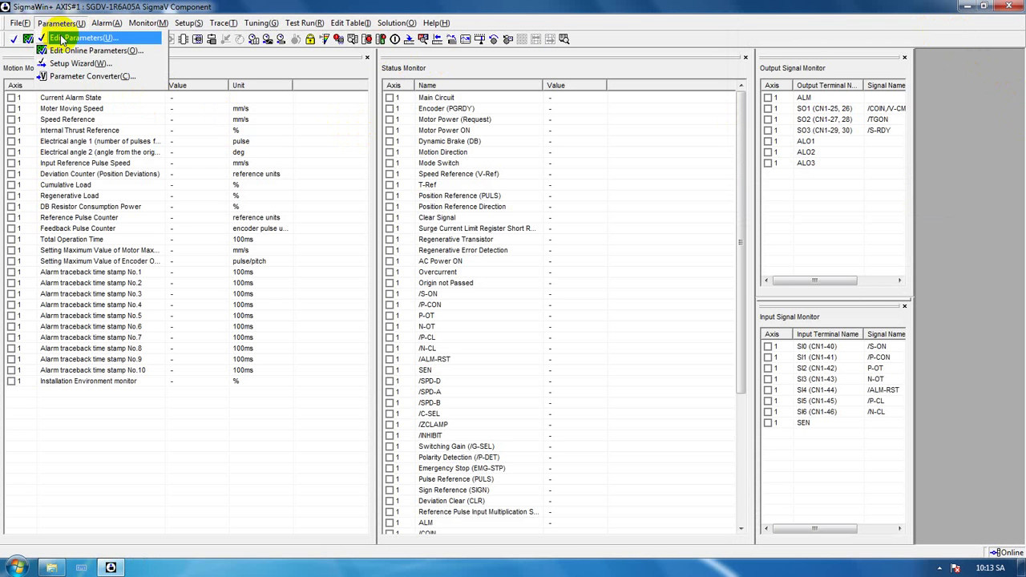
pyautogui.click(76, 37)
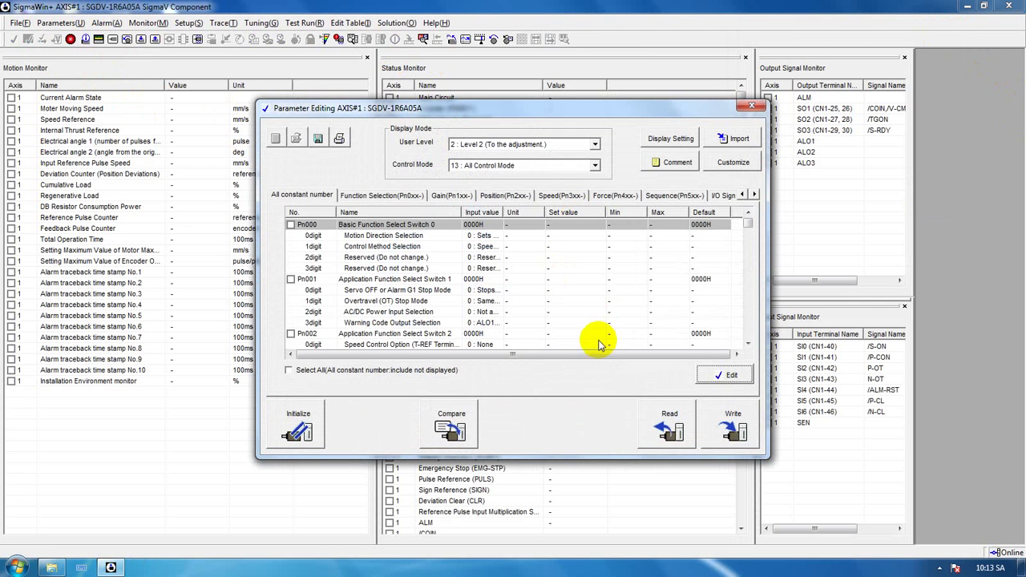
pyautogui.click(289, 371)
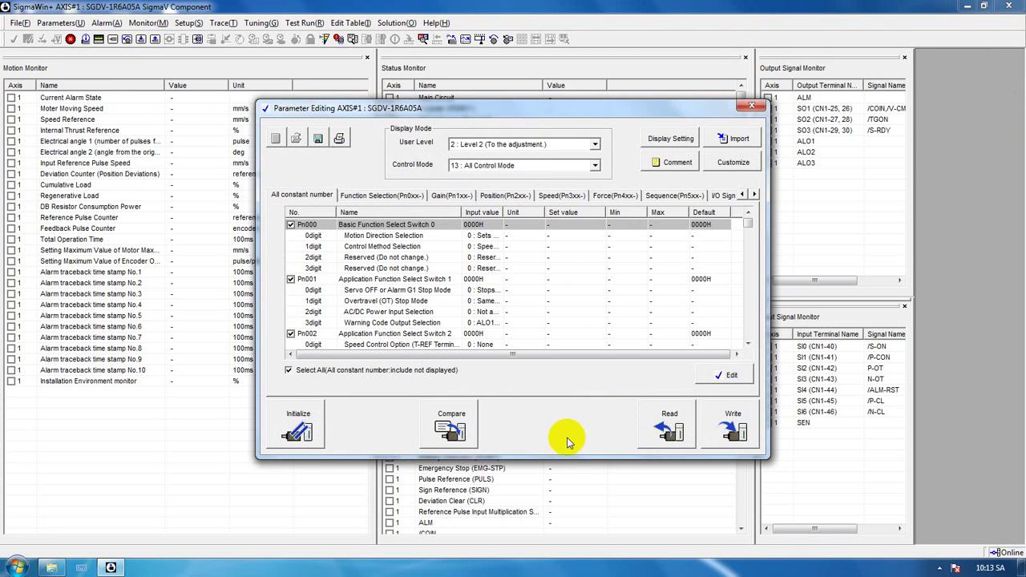
pyautogui.click(665, 433)
pyautogui.click(472, 313)
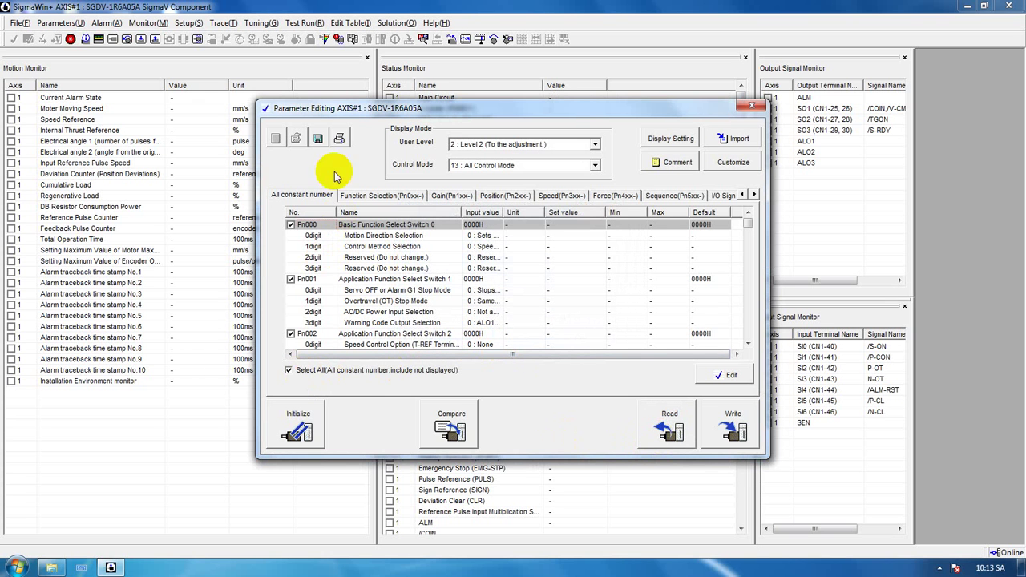
# Save the servopack parameters in the Parameter folder as BACKUP PARAMETER.usr
pyautogui.click(317, 138)
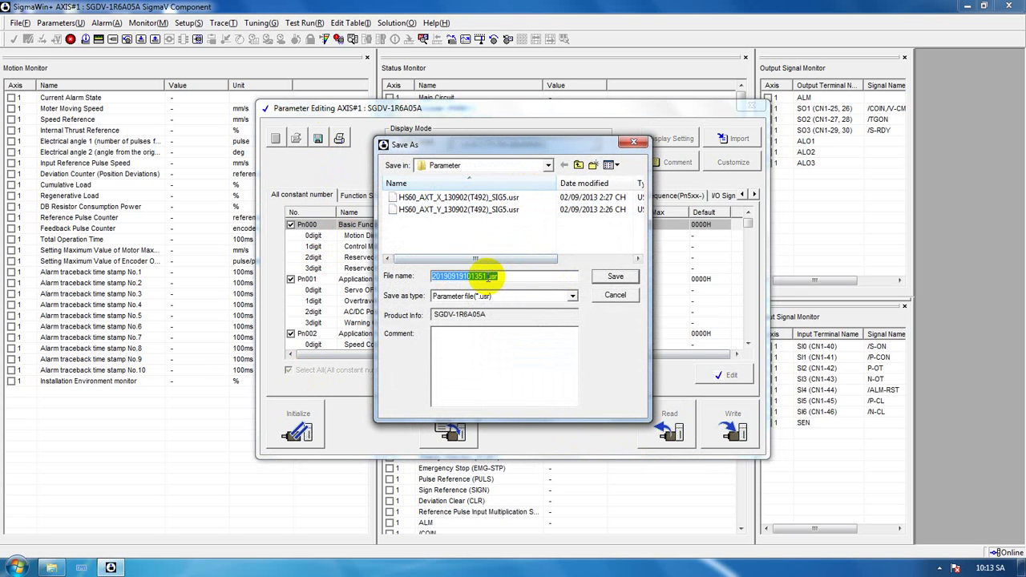
pyautogui.doubleClick(483, 276)
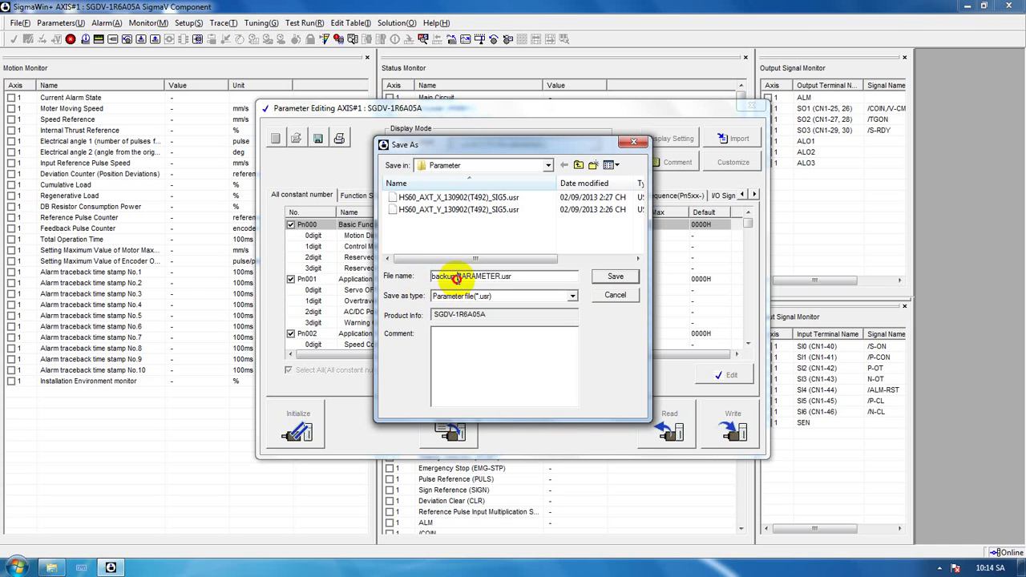
pyautogui.doubleClick(454, 276)
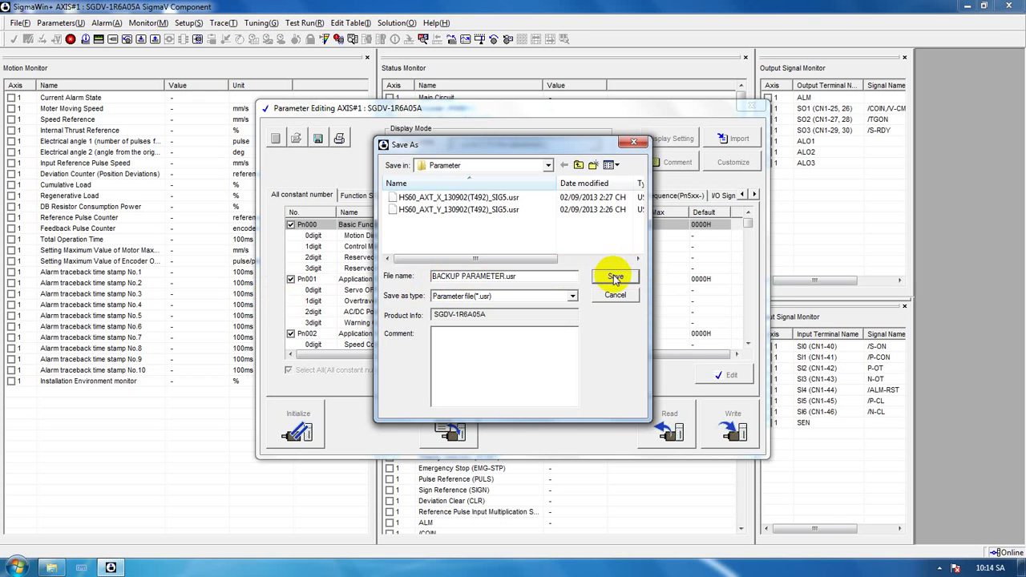
pyautogui.click(615, 278)
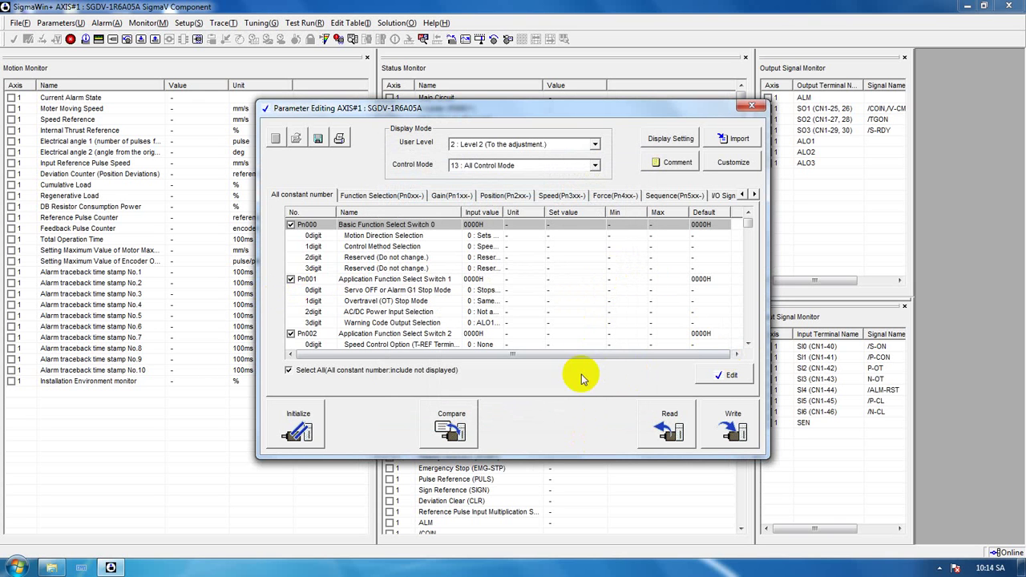
# Import the parameter file HS60_AXT_X_130902(T492)_SIG5.usr from the spi\Parameter folder on drive D
pyautogui.click(730, 138)
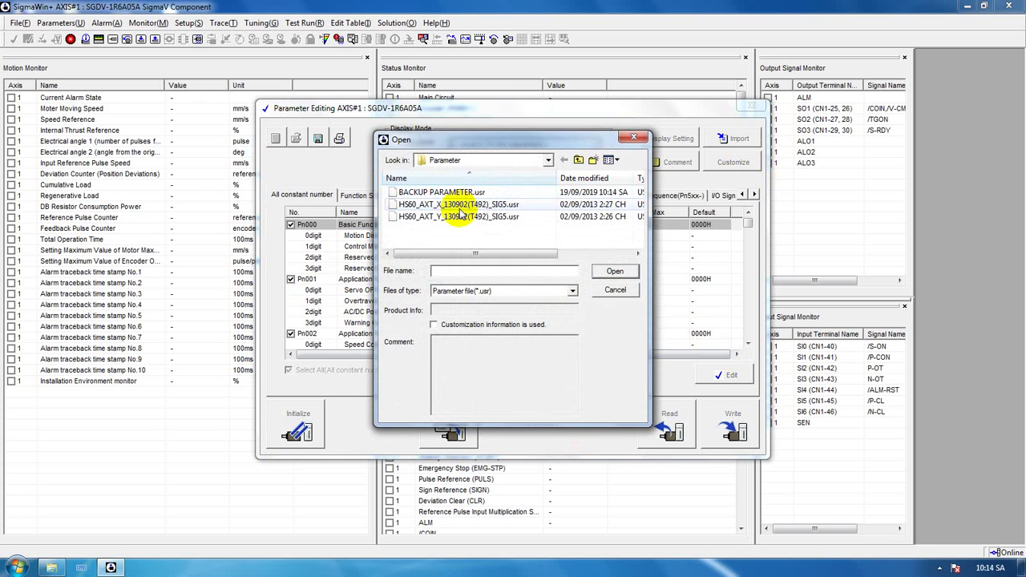
pyautogui.click(457, 204)
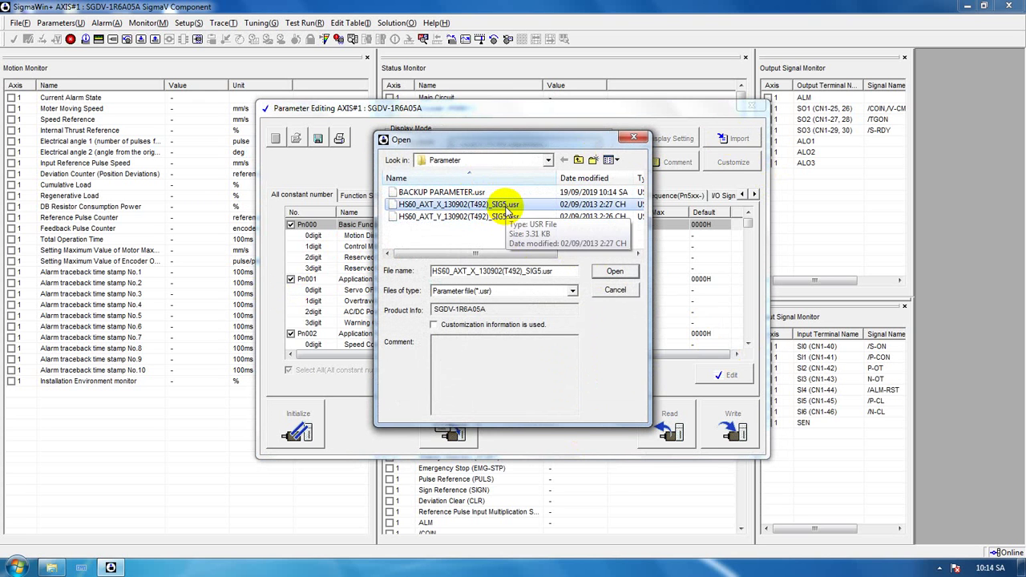
pyautogui.click(506, 206)
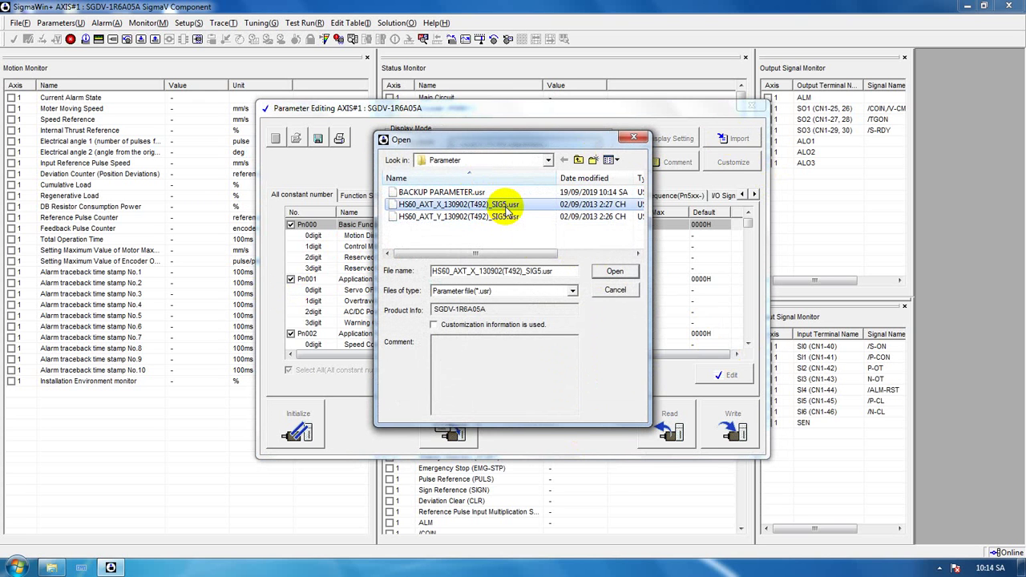
pyautogui.click(548, 160)
pyautogui.click(473, 245)
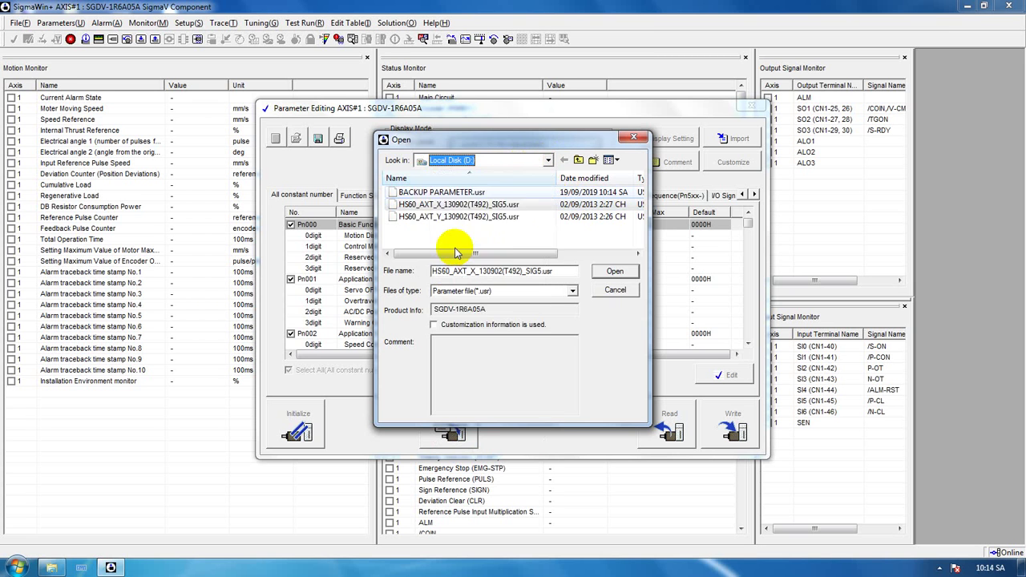
pyautogui.doubleClick(437, 181)
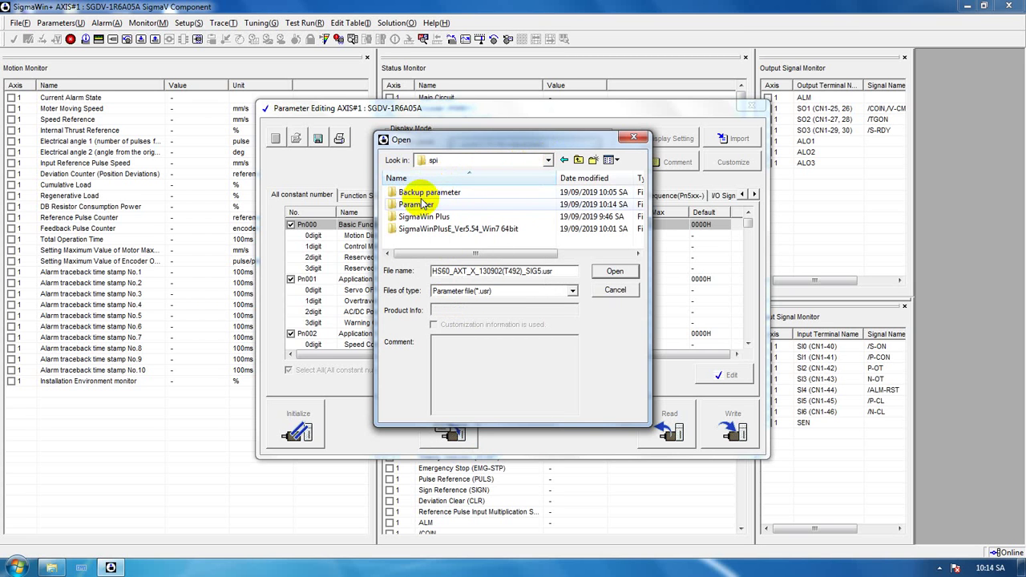
pyautogui.doubleClick(421, 203)
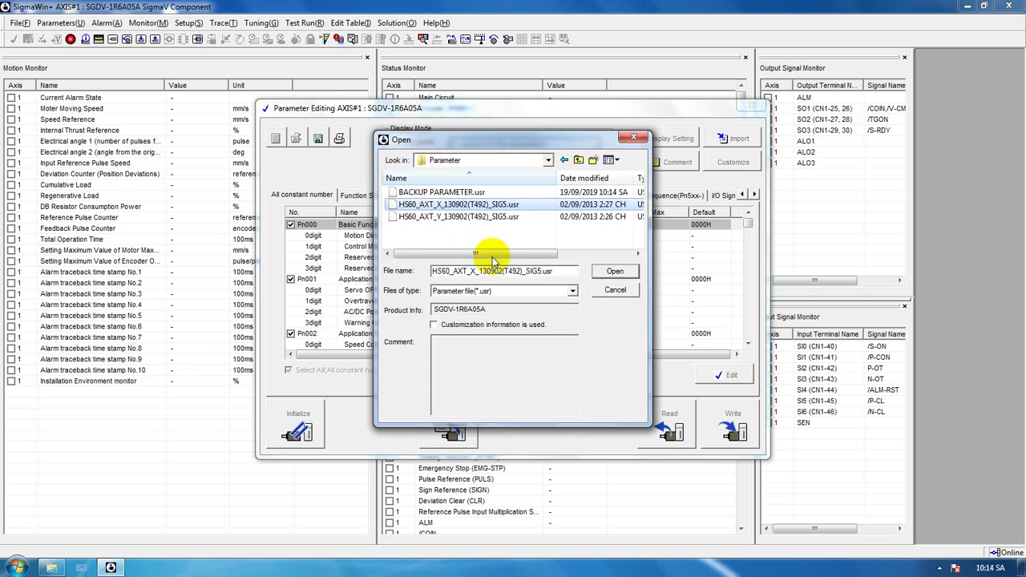
pyautogui.click(613, 271)
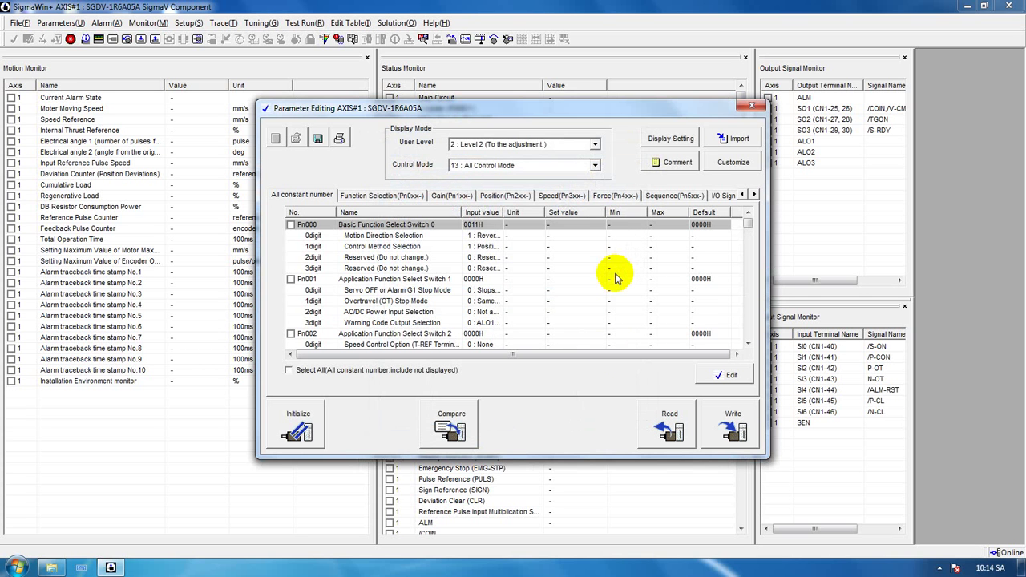
# Write all imported parameters to the servopack, acknowledge the power-cycle list and close parameter editing
pyautogui.click(290, 371)
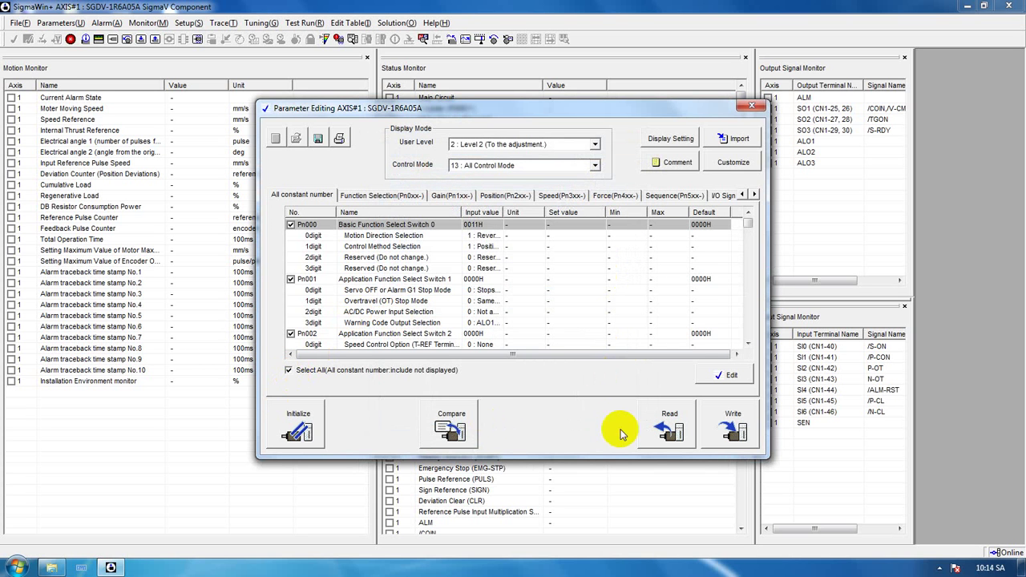
pyautogui.click(728, 427)
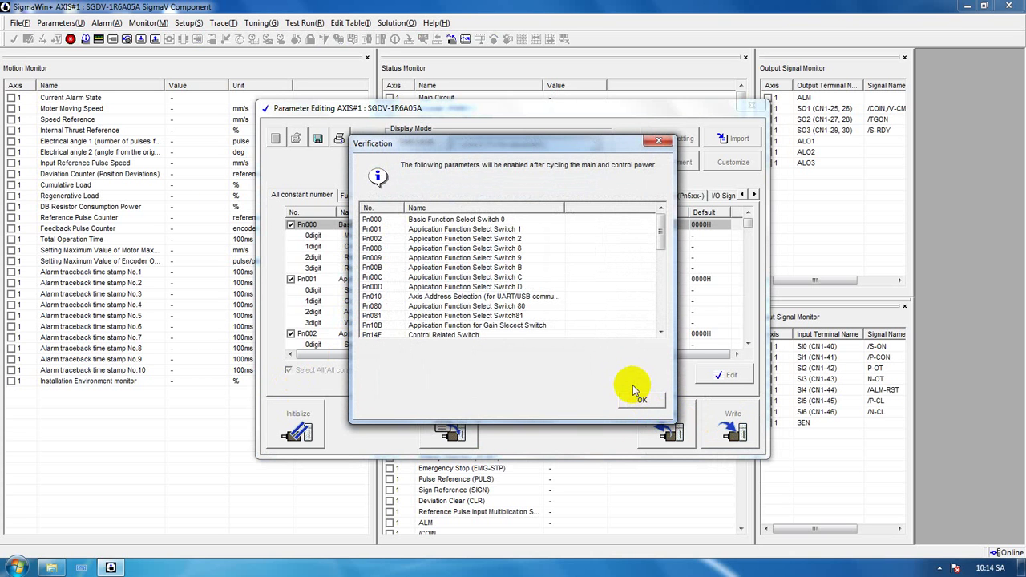
pyautogui.click(640, 402)
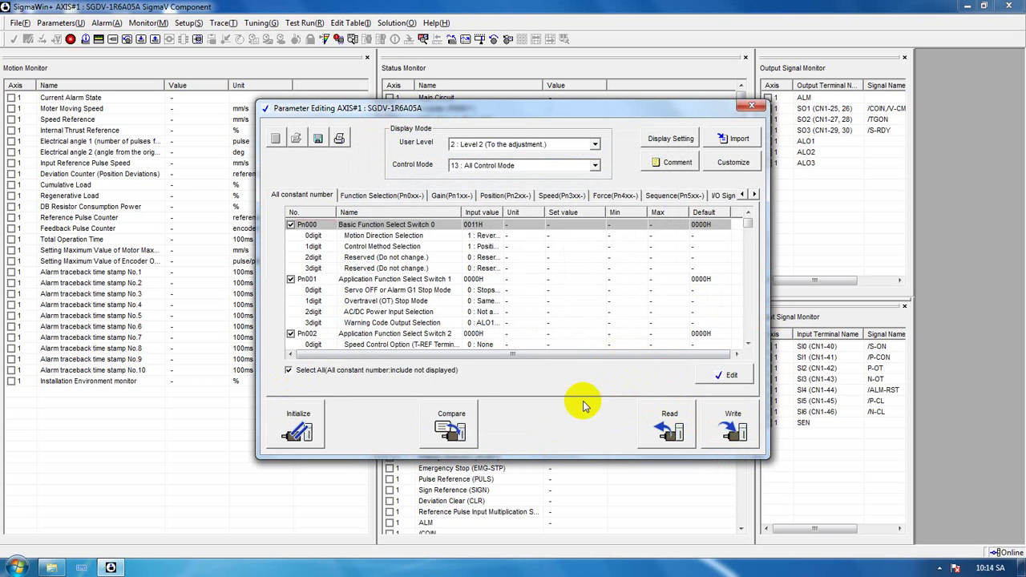
pyautogui.click(102, 461)
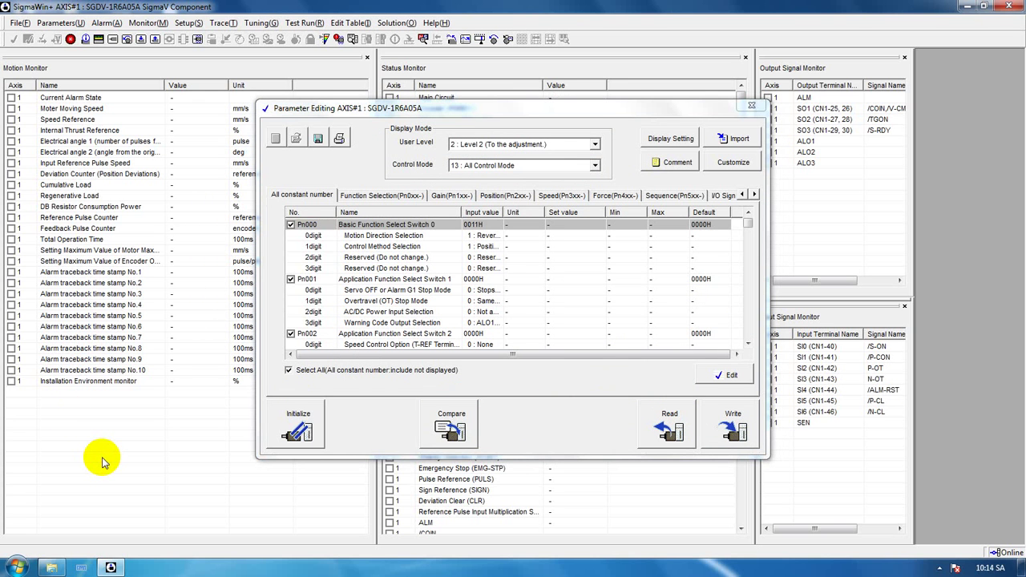
pyautogui.click(751, 106)
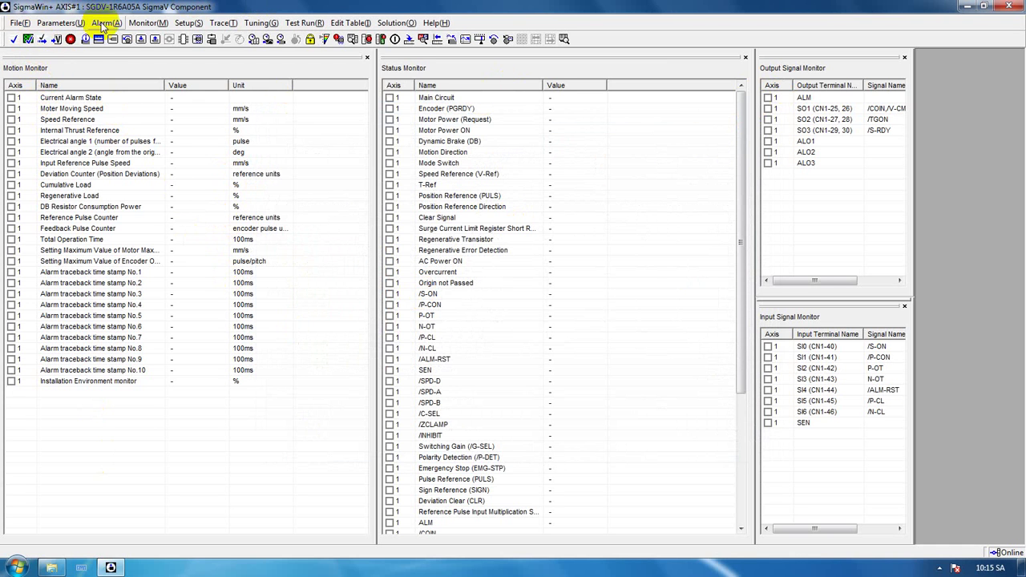
# Reopen parameter editing to check the servopack's stored values, and close it again
pyautogui.click(67, 24)
pyautogui.click(74, 38)
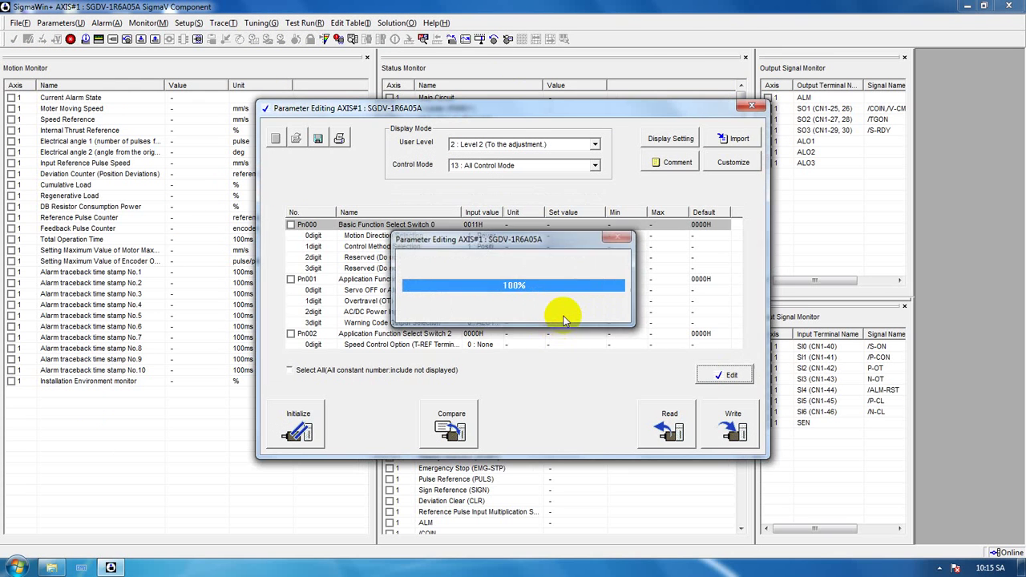
pyautogui.click(751, 105)
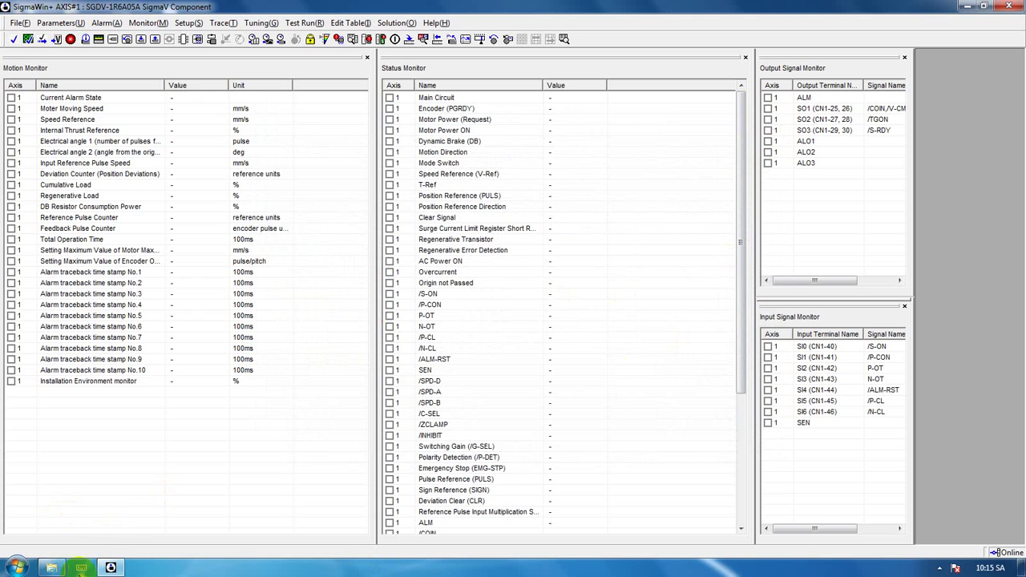
# Launch SPIworksPro and log in with the user ID MANAGER and the account password
pyautogui.click(16, 568)
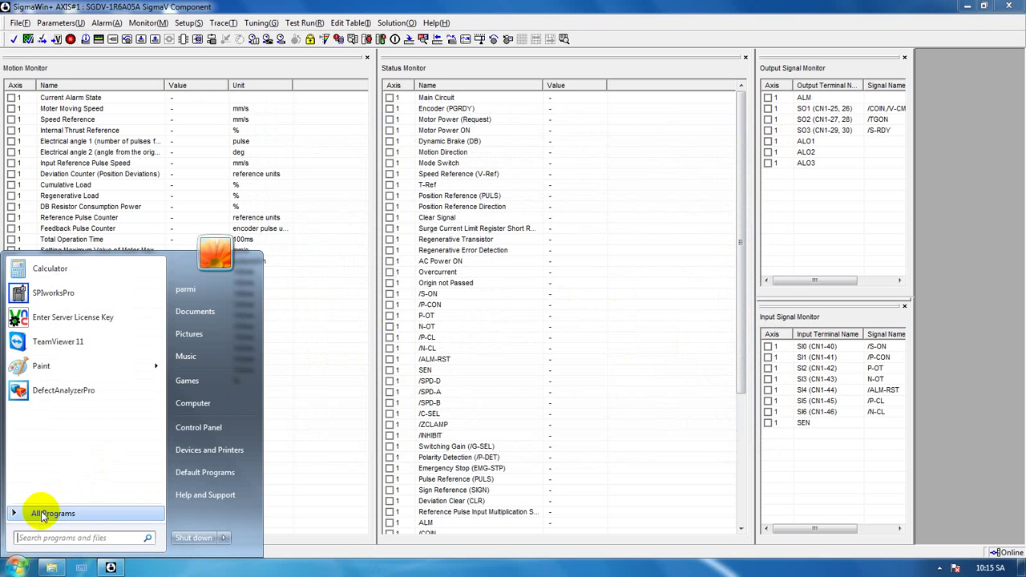
pyautogui.click(74, 294)
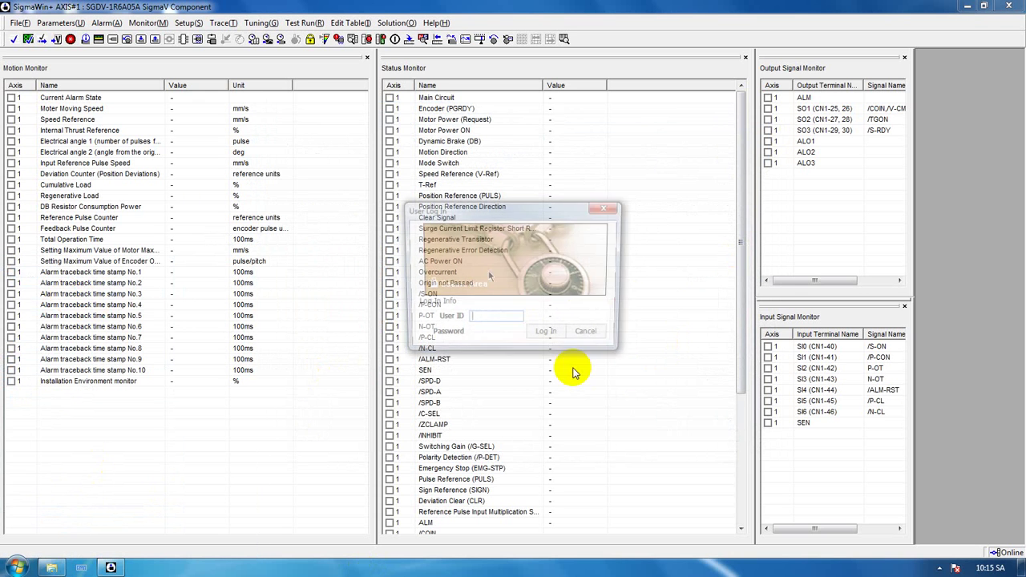
pyautogui.write('MANAGER')
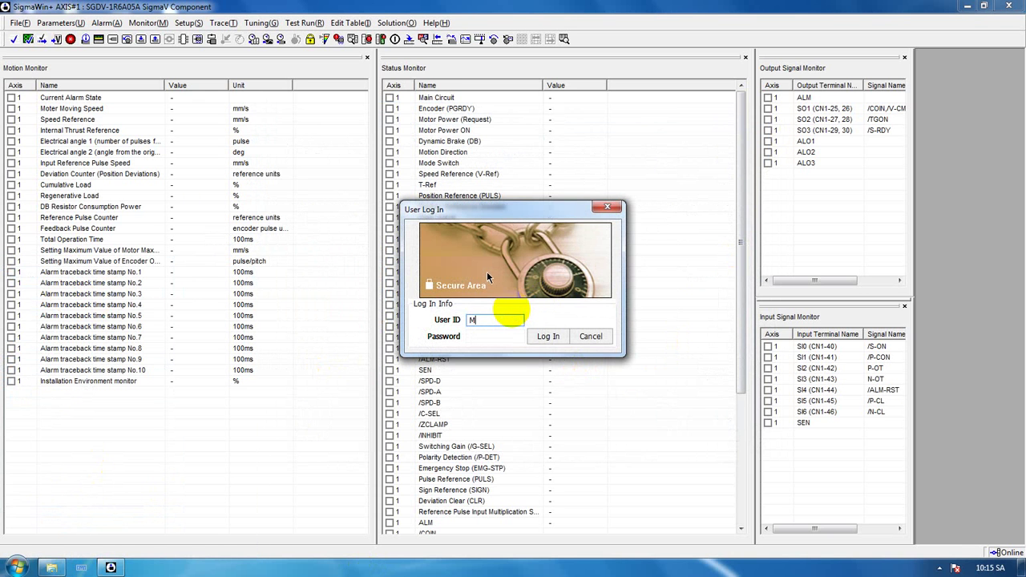
pyautogui.press('Tab')
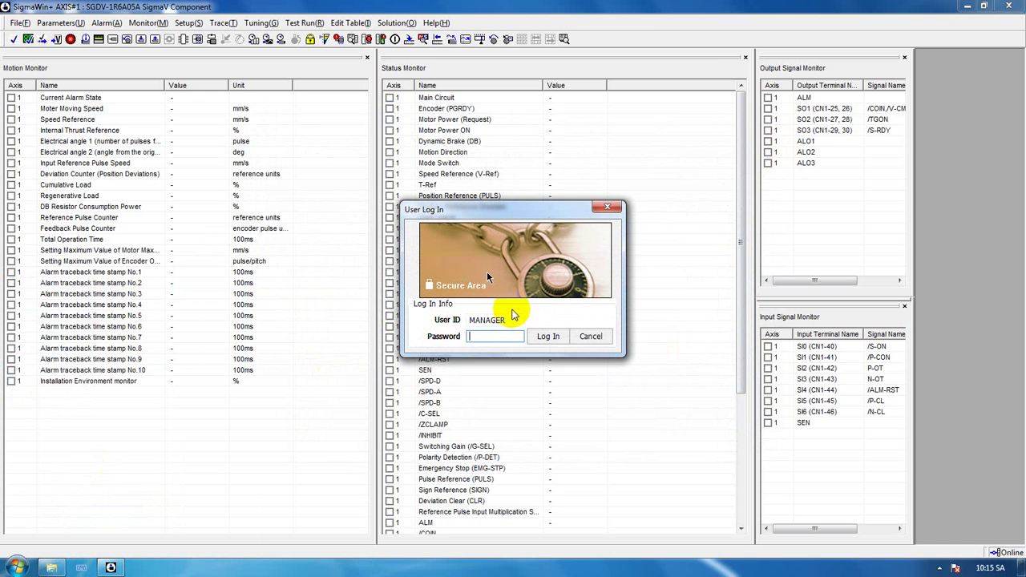
pyautogui.write('00')
pyautogui.press('BackSpace')
pyautogui.press('BackSpace')
pyautogui.write('0000000')
pyautogui.press('Return')
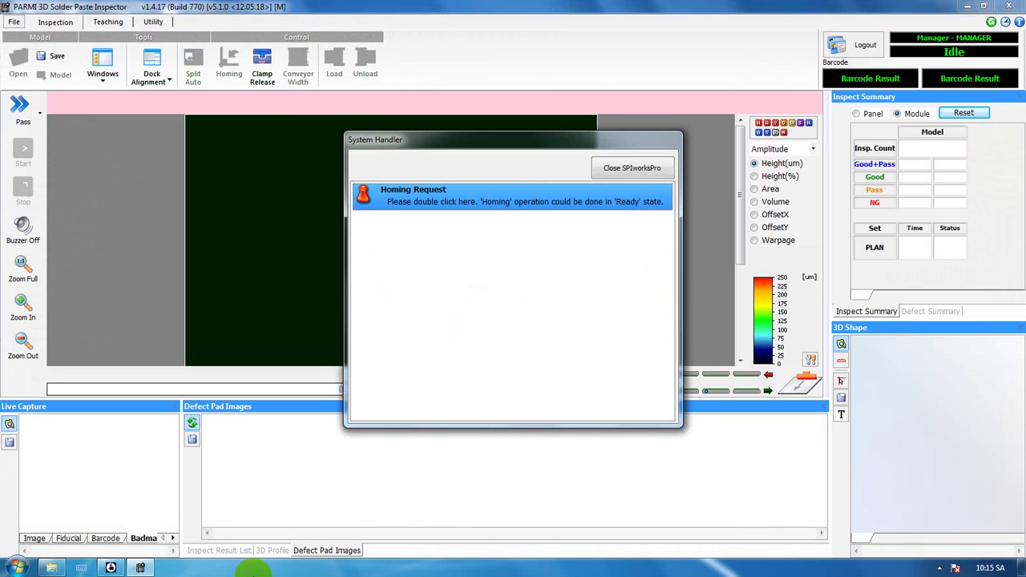
# Switch to the file browser and open the spi\Parameter folder on drive D to view the servopack parameter files
pyautogui.click(62, 569)
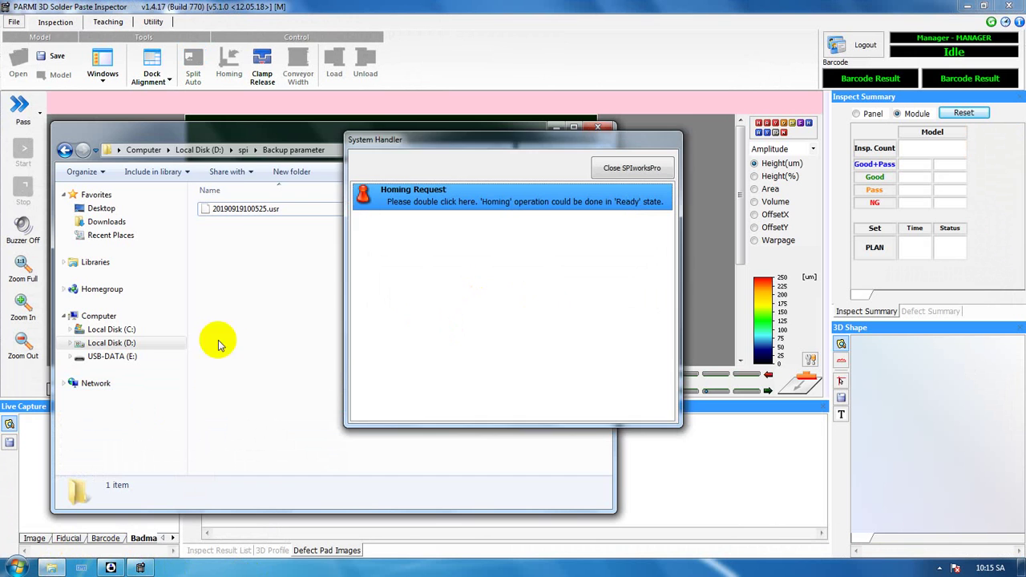
pyautogui.click(245, 152)
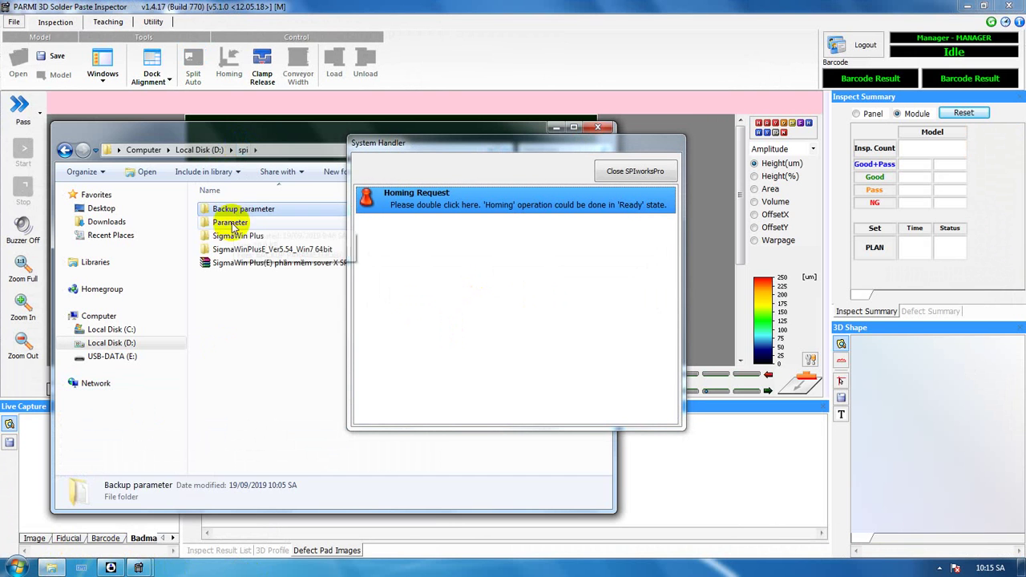
pyautogui.click(228, 233)
pyautogui.doubleClick(231, 223)
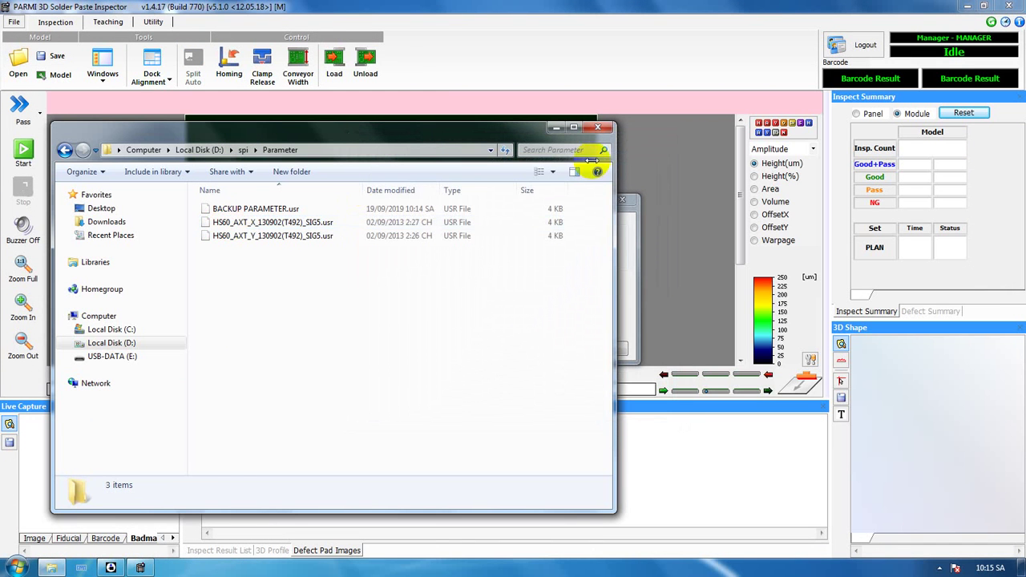
# Return to SPIworksPro and load the last inspected model A50-24M
pyautogui.click(630, 224)
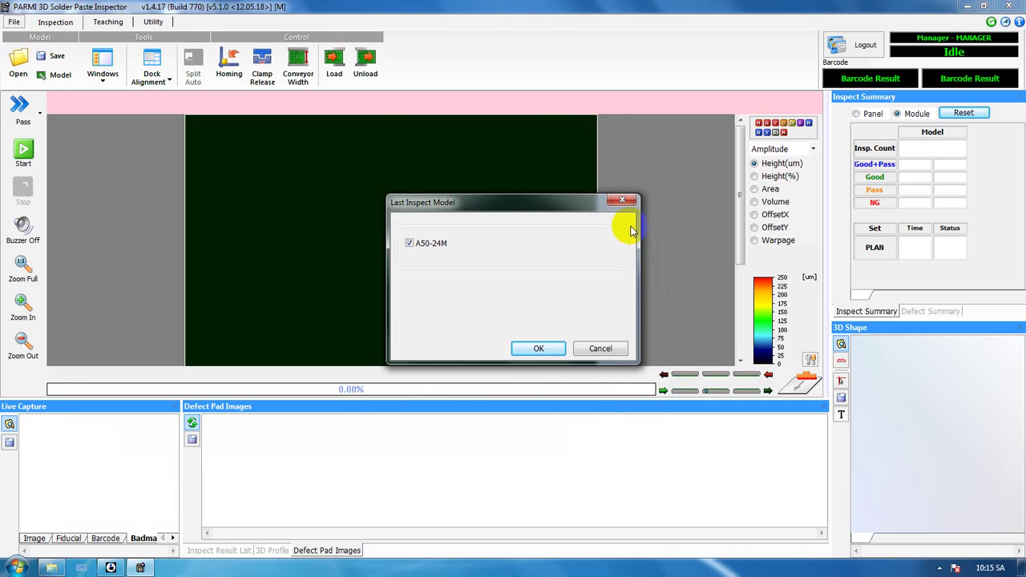
pyautogui.click(550, 351)
pyautogui.click(518, 315)
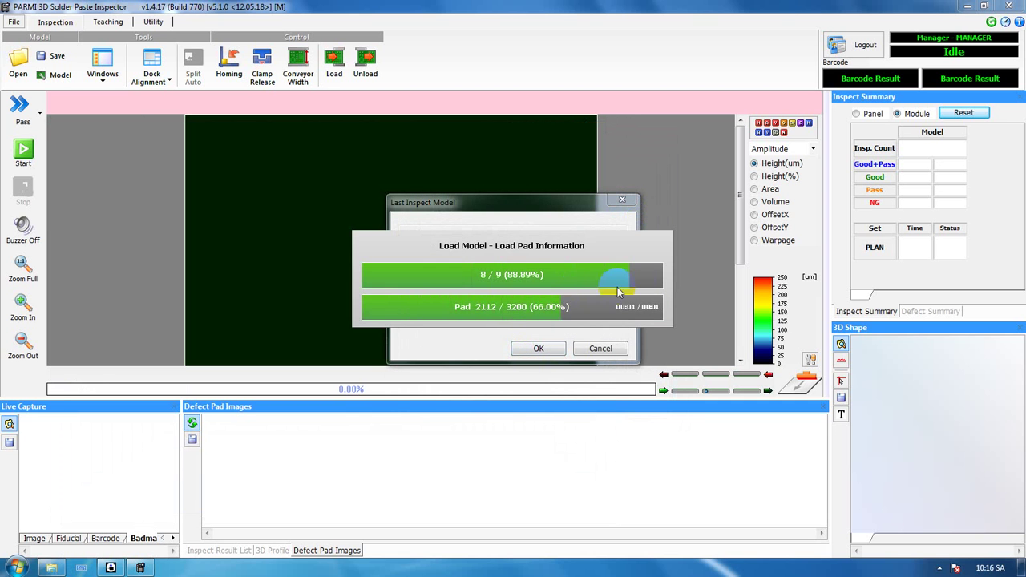
pyautogui.click(536, 348)
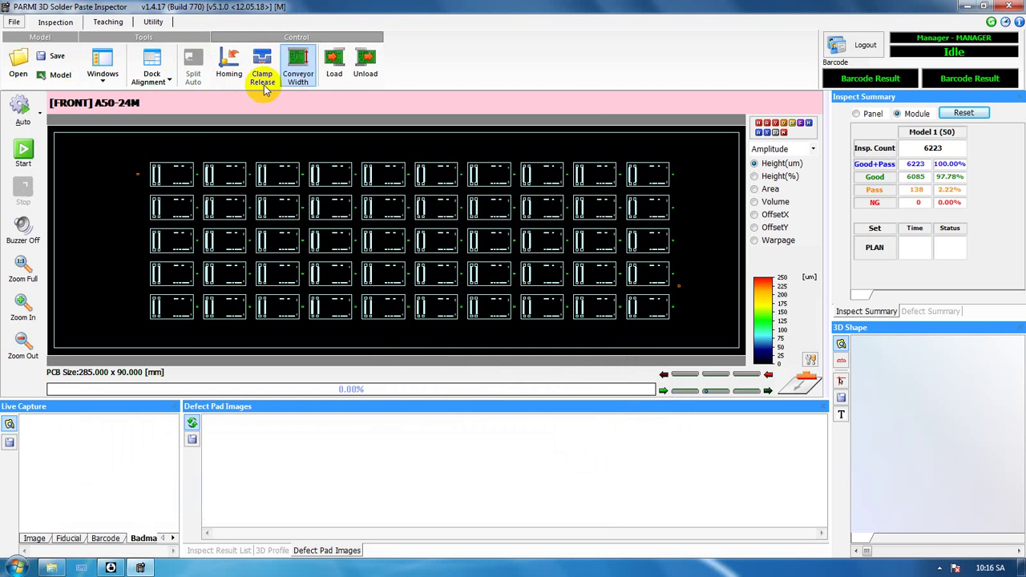
# Run the conveyor Load command, view the Parameter folder's files once more, and return to SPIworksPro
pyautogui.click(333, 66)
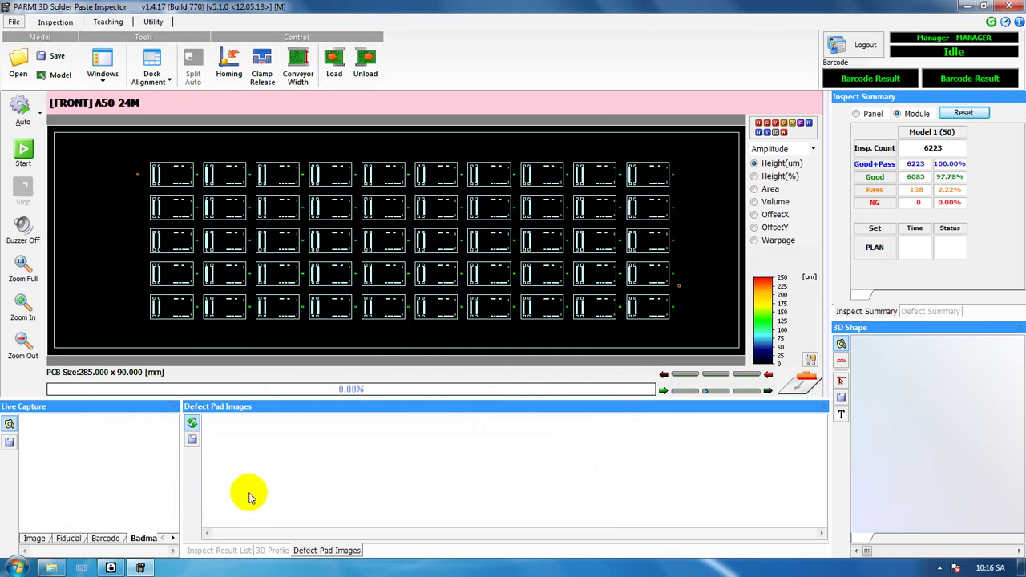
pyautogui.click(50, 568)
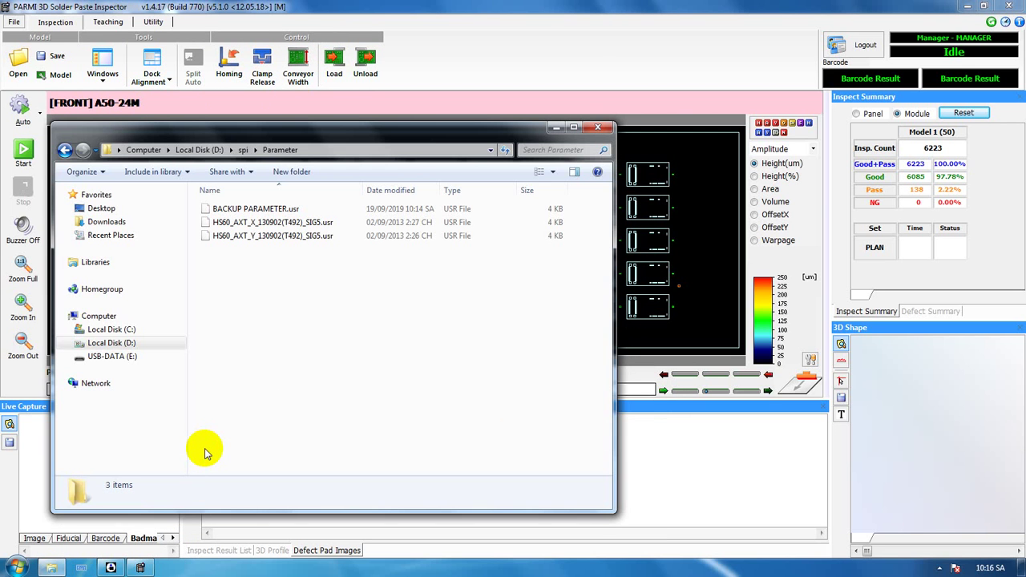
pyautogui.click(518, 25)
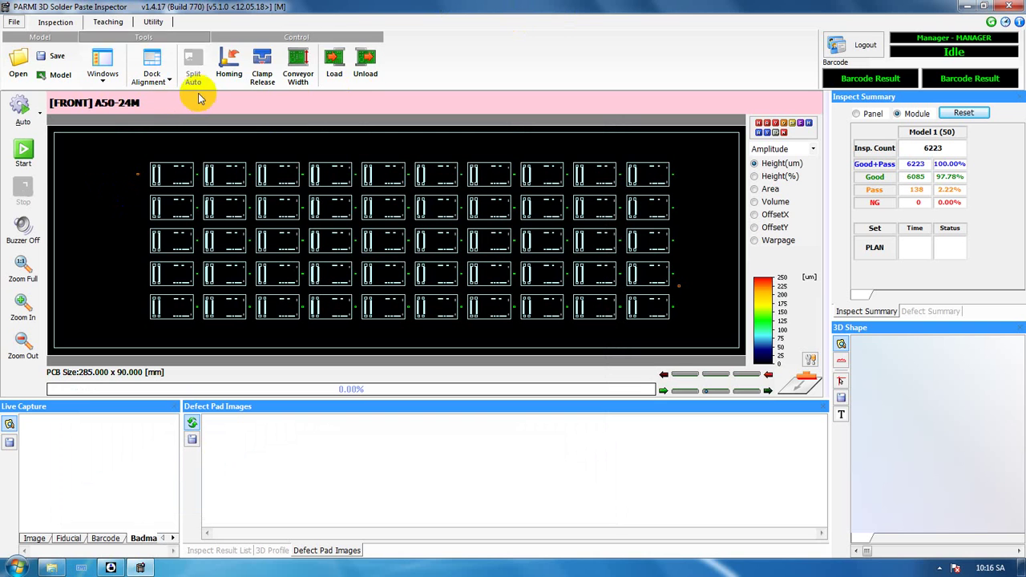
# Release the board clamp and start the automatic inspection of model A50-24M
pyautogui.click(262, 64)
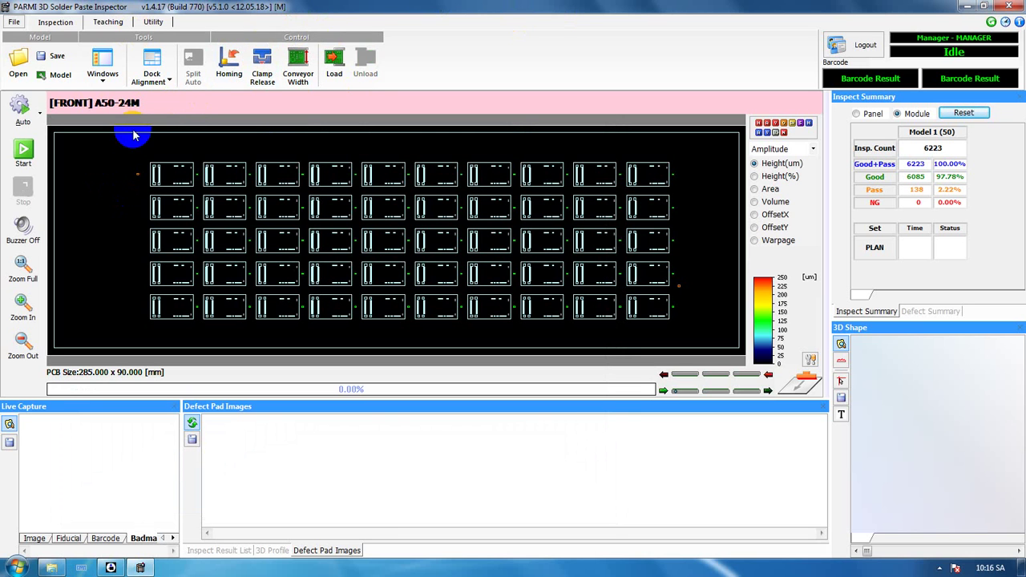
pyautogui.click(25, 158)
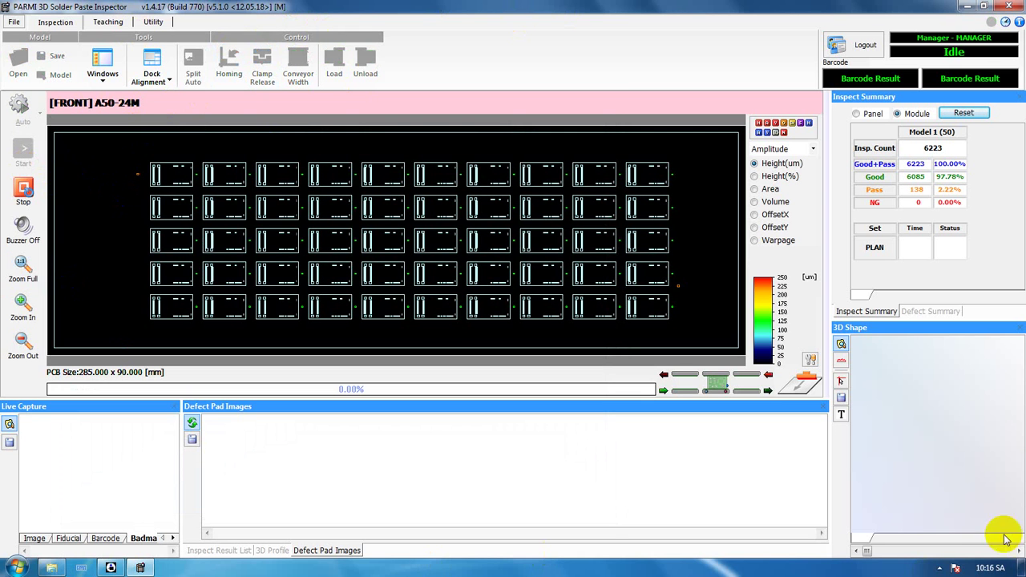
pyautogui.click(940, 567)
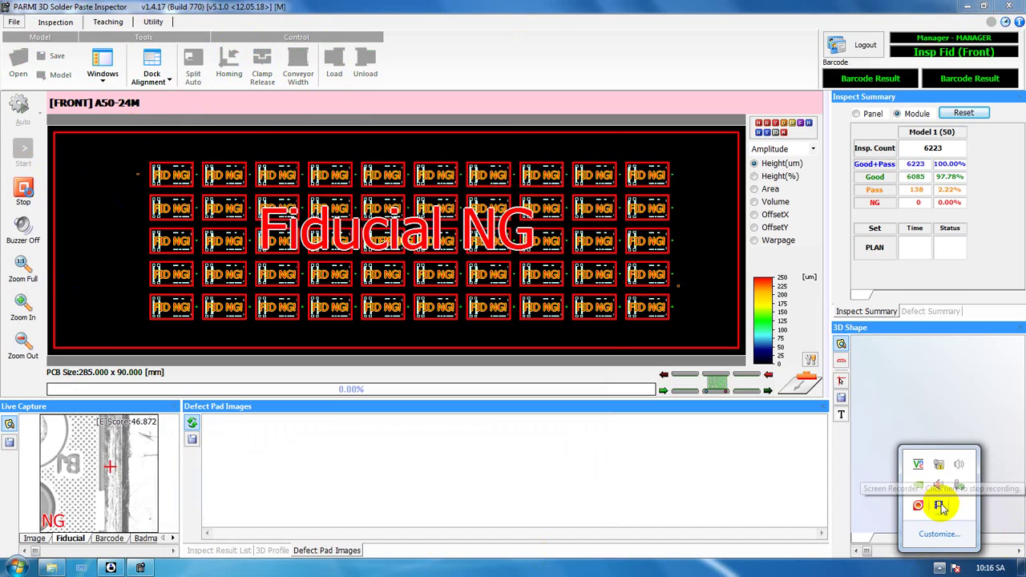